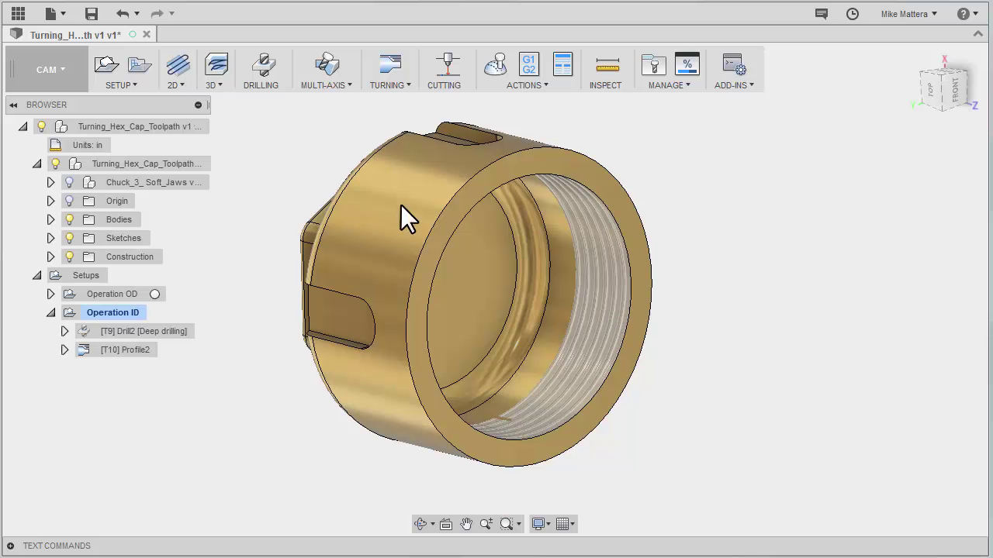
Step: Open the workspace list from the CAM workspace switcher
{"action": "left_click", "coordinate": [49, 68]}
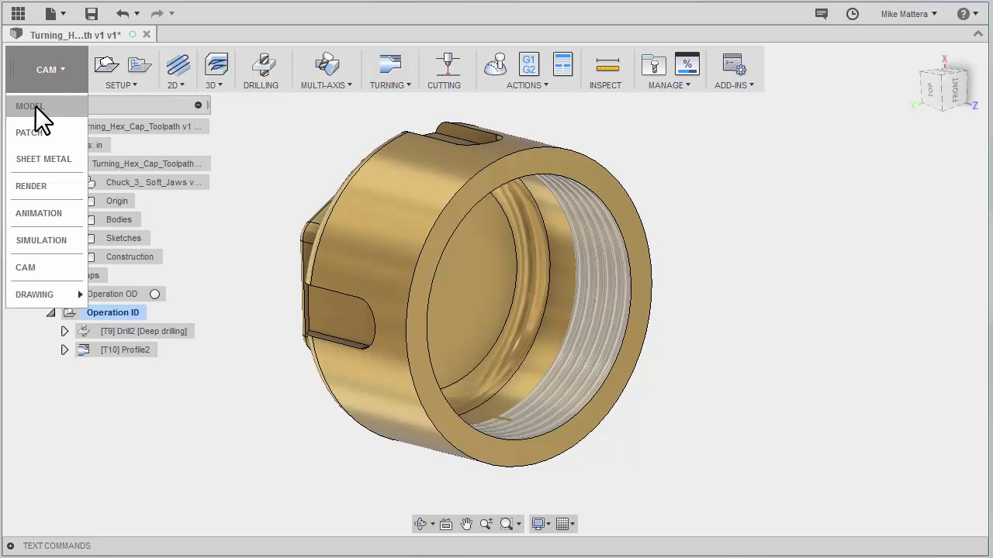
Step: Switch to the Model workspace and edit the Thread1 feature (ANSI 3 3/8-6 UN, class 3B)
{"action": "left_click", "coordinate": [34, 107]}
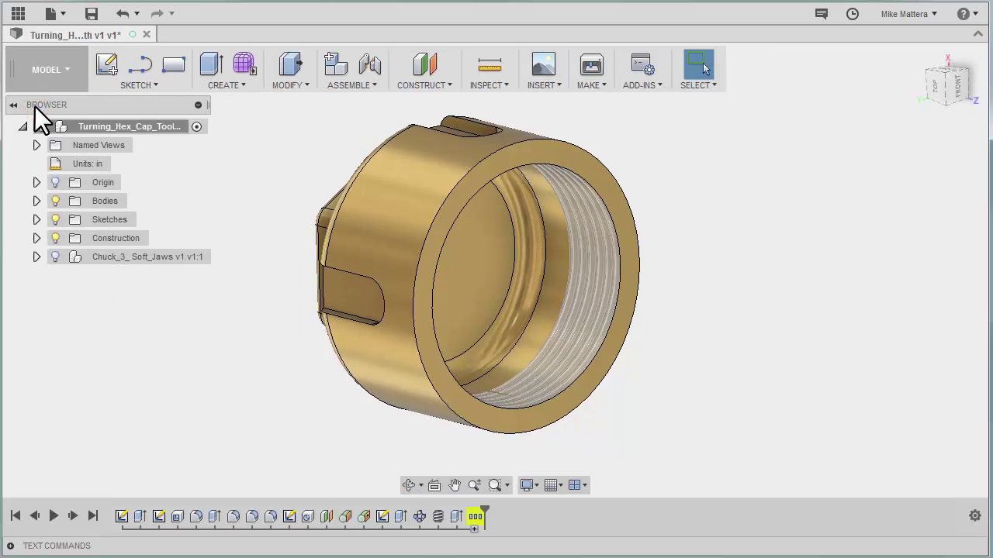
{"action": "right_click", "coordinate": [439, 527]}
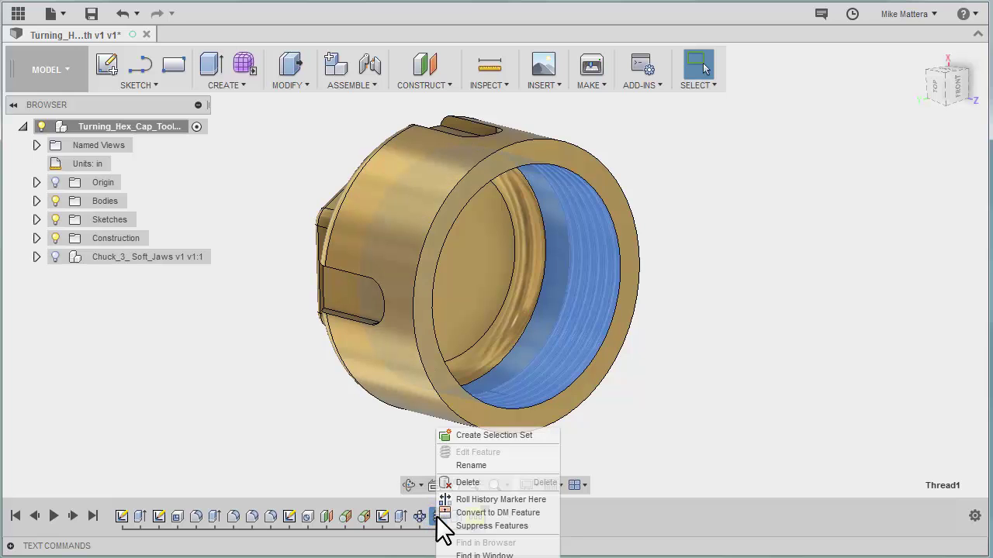
{"action": "left_click", "coordinate": [374, 447]}
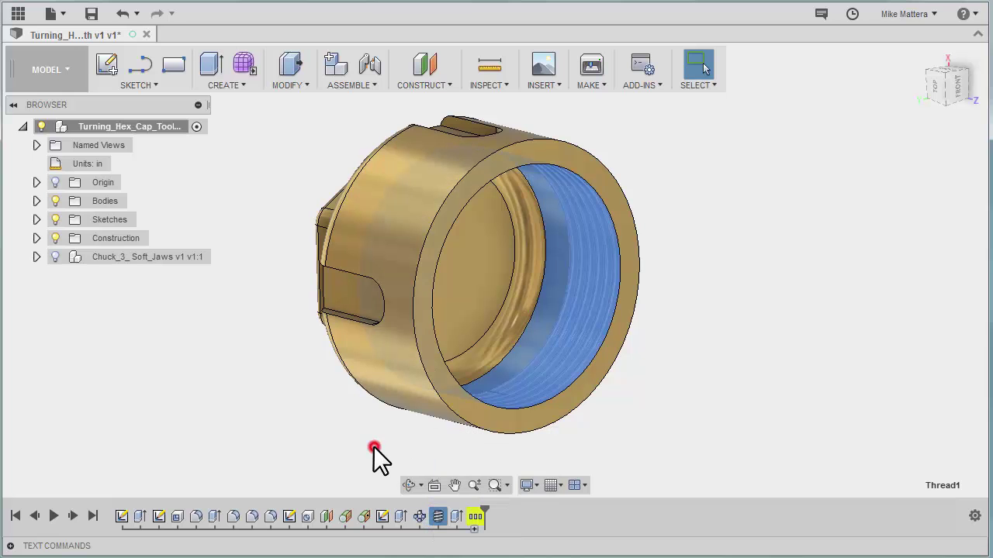
{"action": "right_click", "coordinate": [438, 516]}
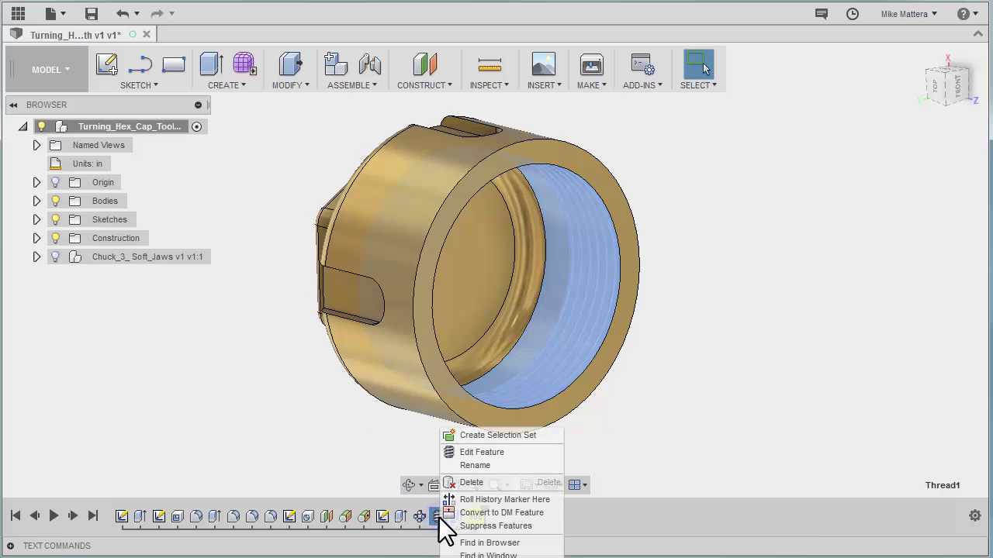
{"action": "left_click", "coordinate": [481, 456]}
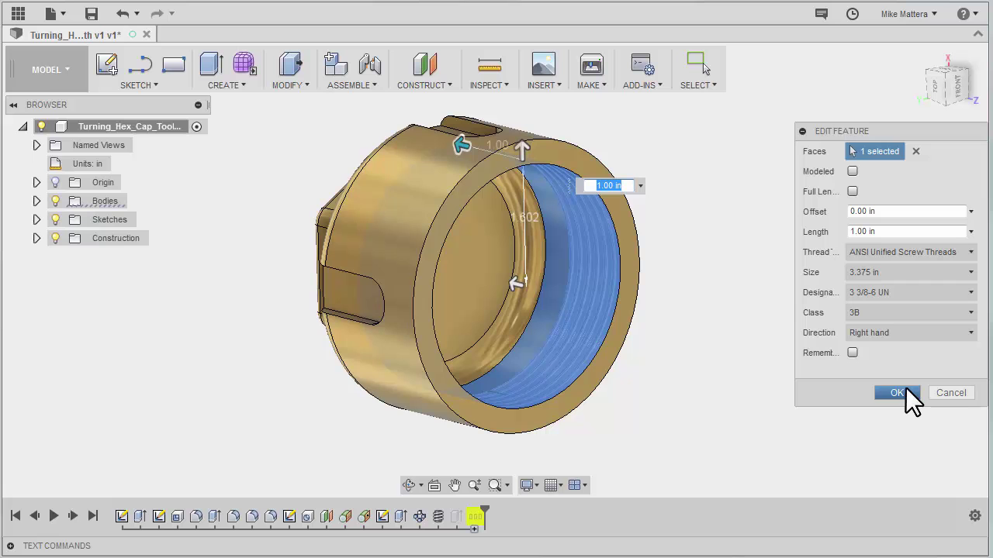
Step: Close the thread editor and measure the bore face: 1.602 in radius, 3.205 in diameter
{"action": "left_click", "coordinate": [900, 392]}
{"action": "left_click", "coordinate": [493, 67]}
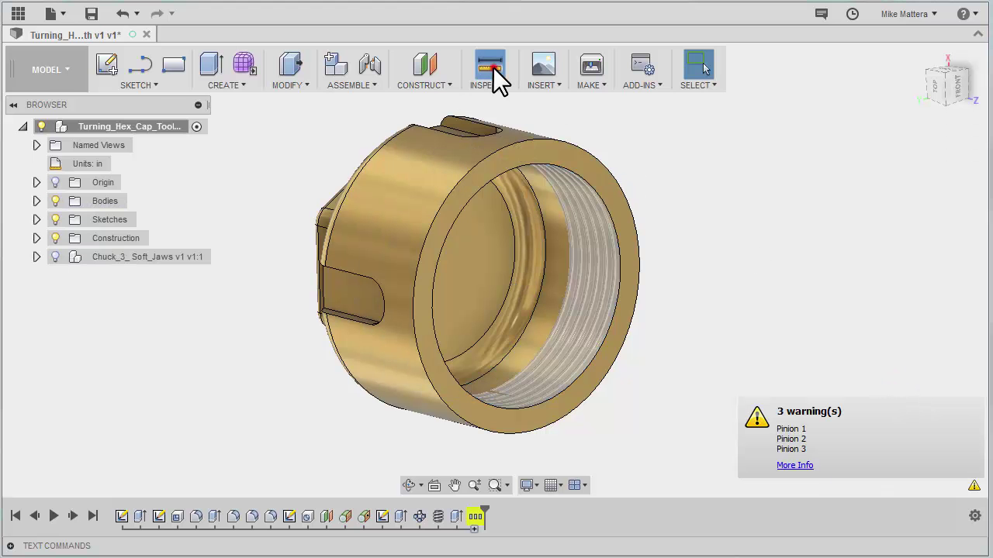
{"action": "left_click", "coordinate": [557, 226]}
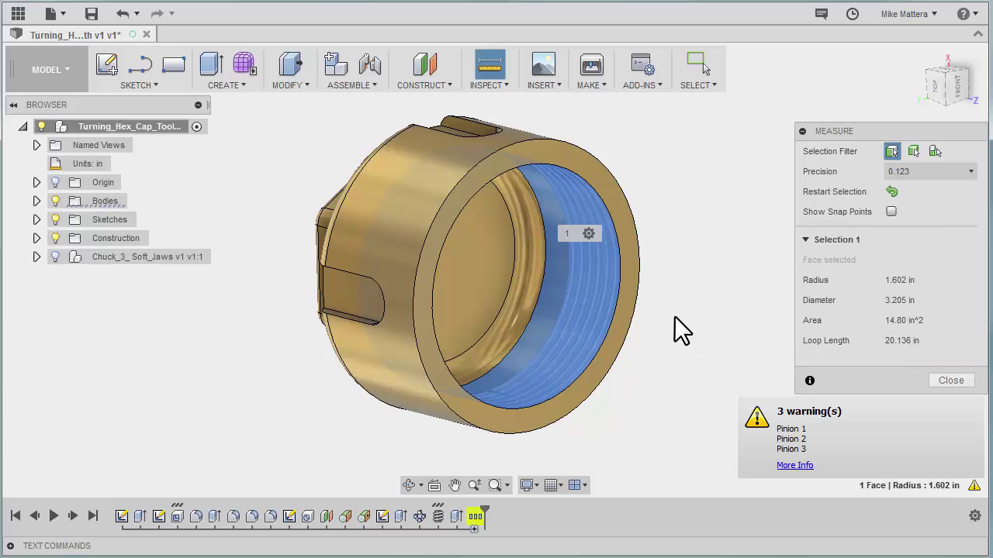
{"action": "left_click", "coordinate": [960, 381]}
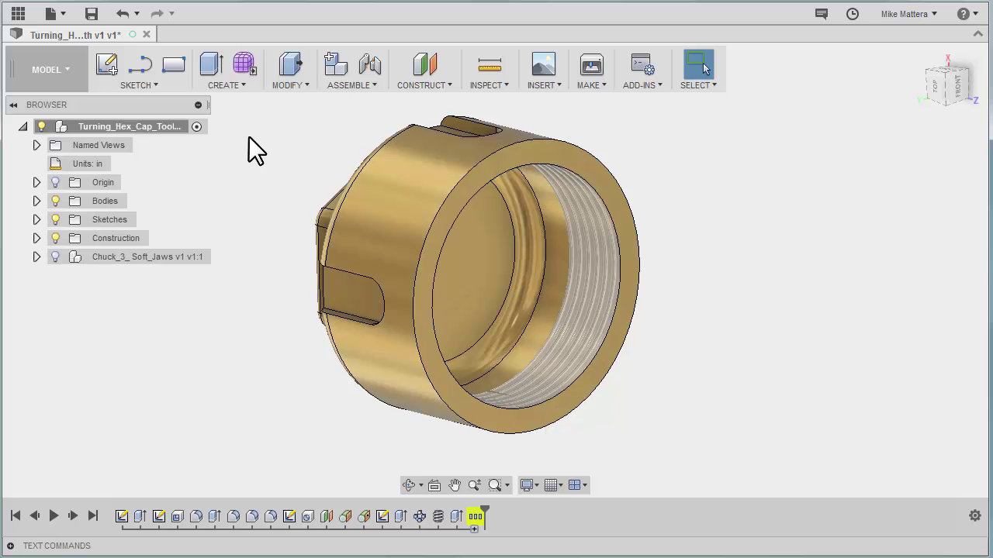
Step: Return to CAM, regenerate toolpaths for all setups, and collapse Operation OD
{"action": "left_click", "coordinate": [34, 67]}
{"action": "left_click", "coordinate": [32, 264]}
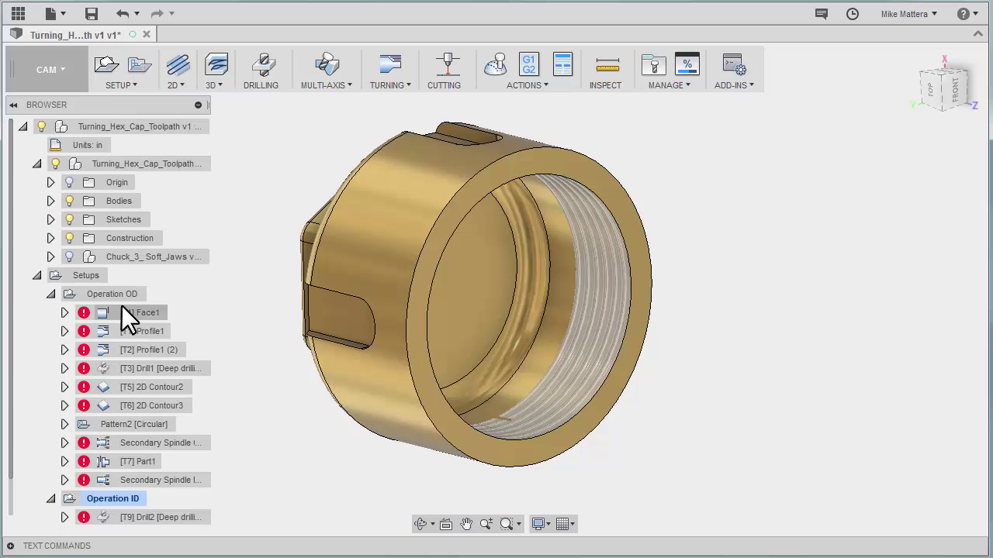
{"action": "right_click", "coordinate": [88, 276]}
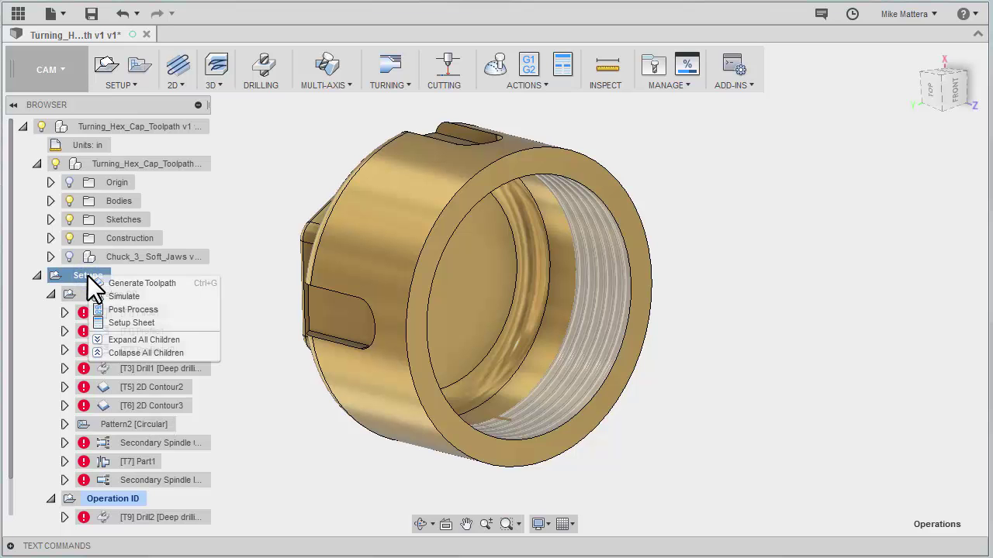
{"action": "left_click", "coordinate": [135, 283]}
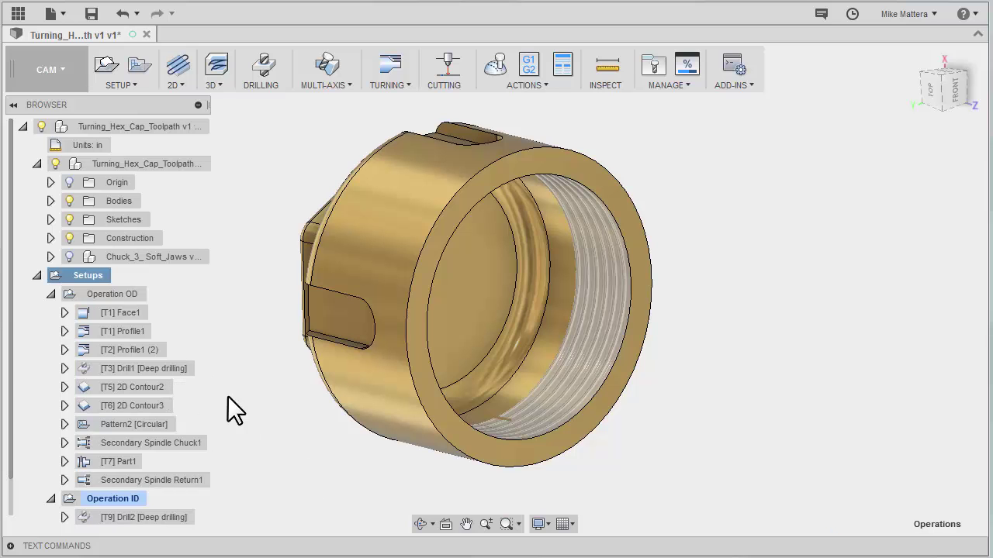
{"action": "left_click", "coordinate": [50, 294]}
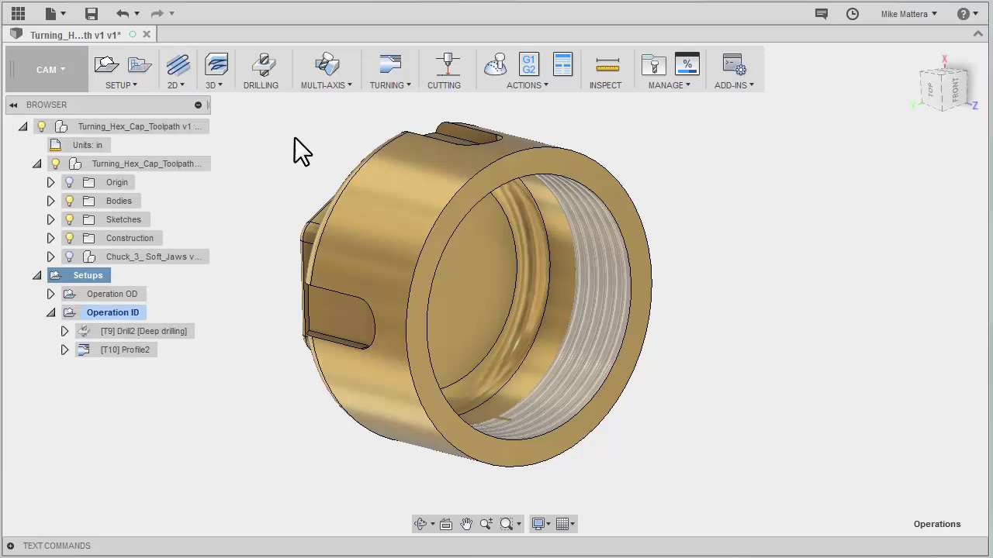
{"action": "left_click", "coordinate": [384, 86]}
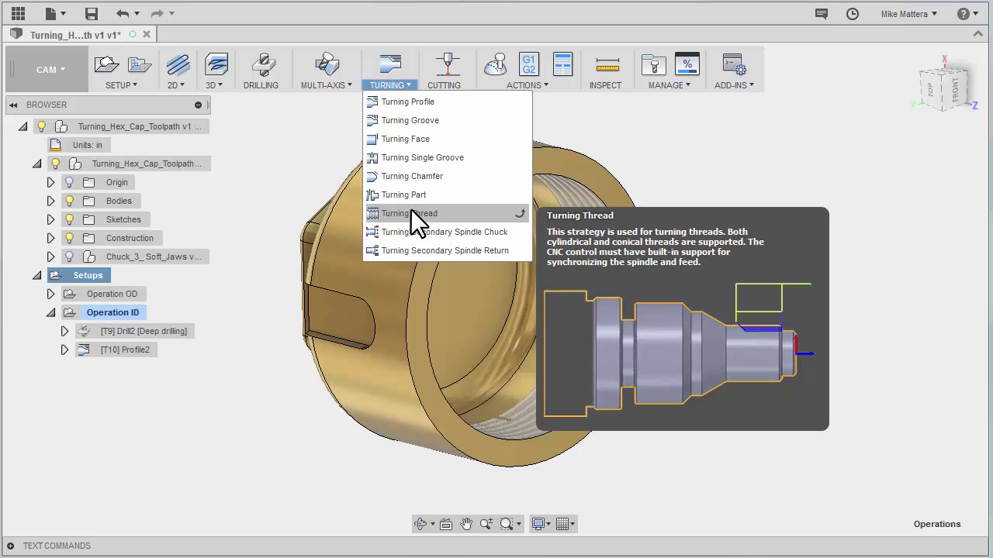
Step: Create a turning Thread operation using tool 11 thread iso double, set to inside threading
{"action": "left_click", "coordinate": [410, 212]}
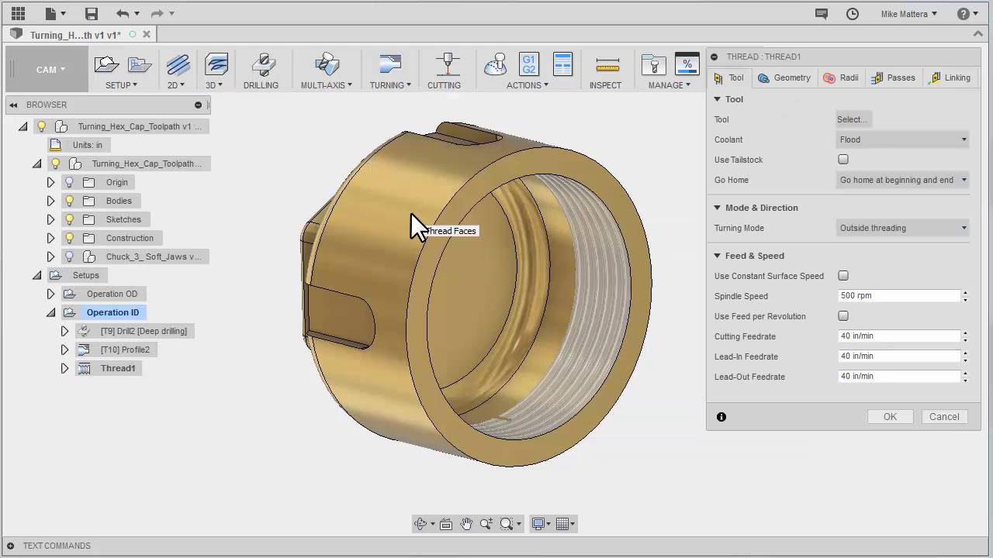
{"action": "left_click", "coordinate": [851, 119]}
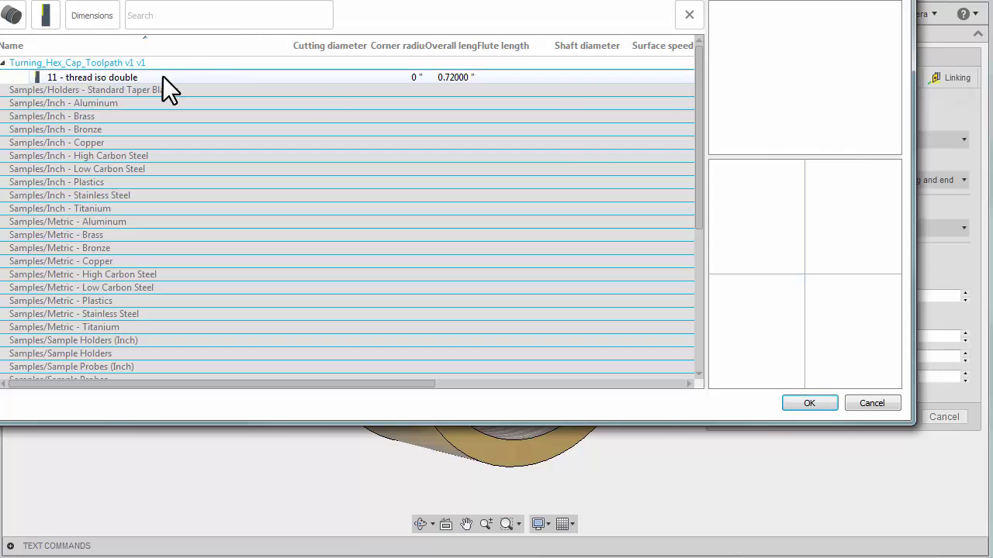
{"action": "left_click", "coordinate": [120, 78]}
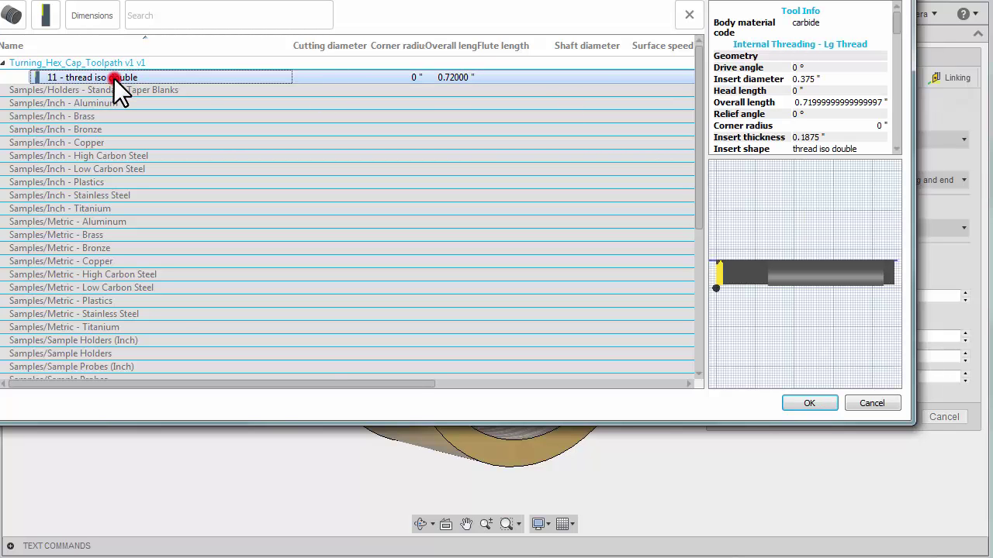
{"action": "double_click", "coordinate": [114, 78]}
{"action": "left_click", "coordinate": [845, 252]}
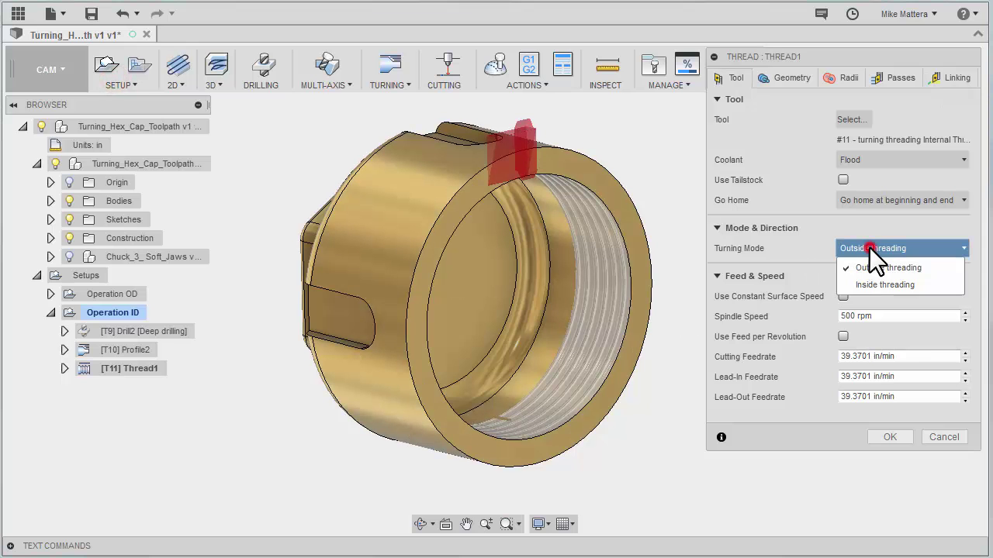
{"action": "left_click", "coordinate": [872, 284]}
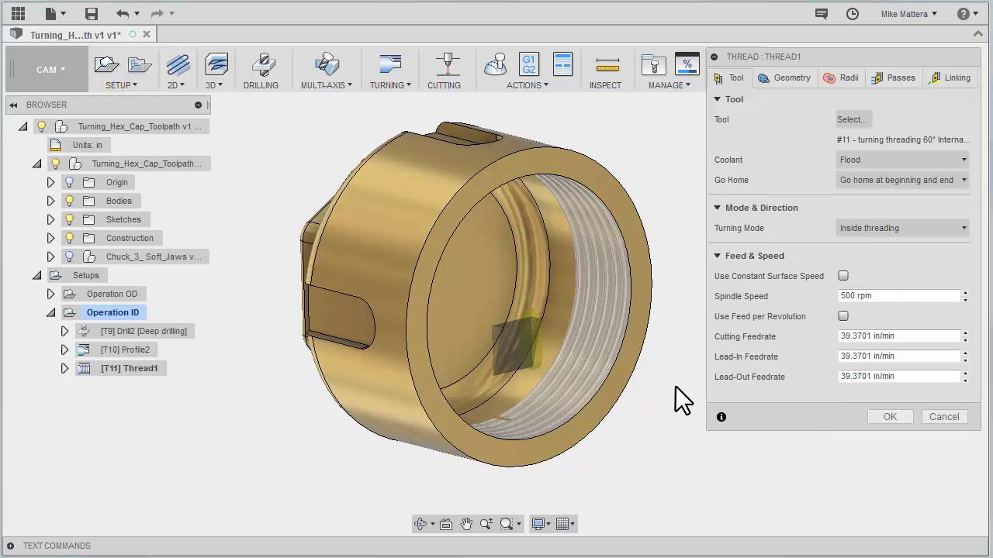
Step: Target the inner bore face, with frontside stock offset 0 and backside offset -.4
{"action": "left_click", "coordinate": [784, 78]}
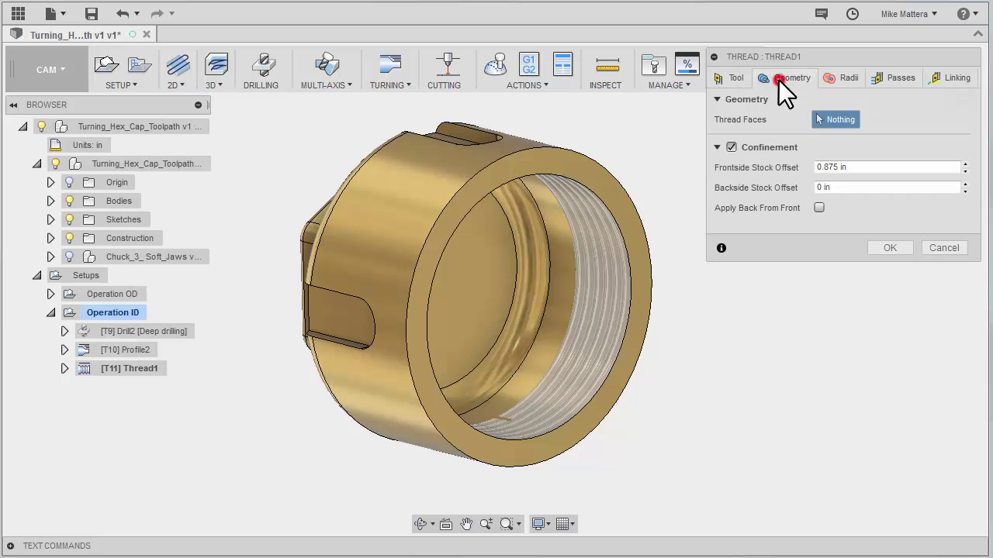
{"action": "left_click", "coordinate": [573, 259]}
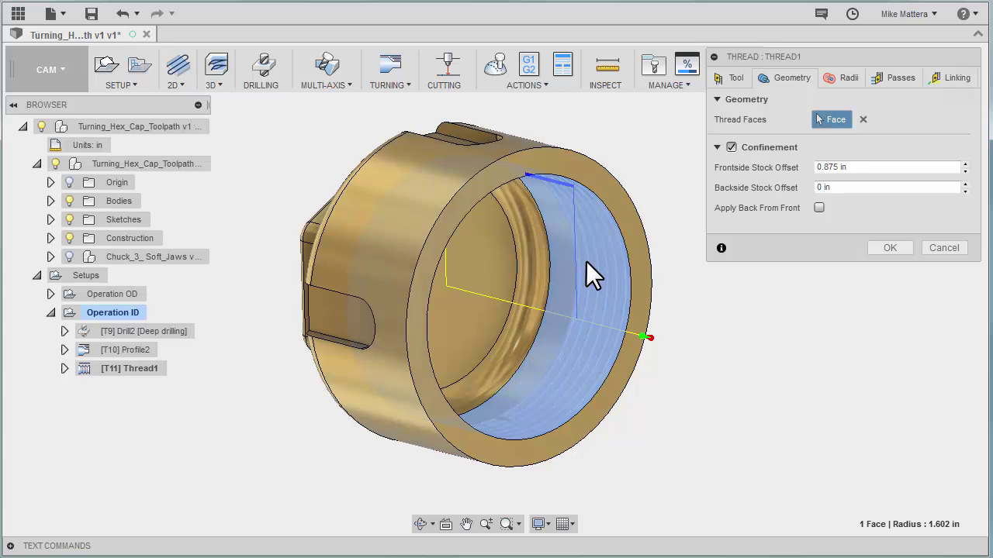
{"action": "left_click", "coordinate": [861, 167]}
{"action": "left_click_drag", "start_coordinate": [861, 167], "coordinate": [781, 168]}
{"action": "type", "text": "0"}
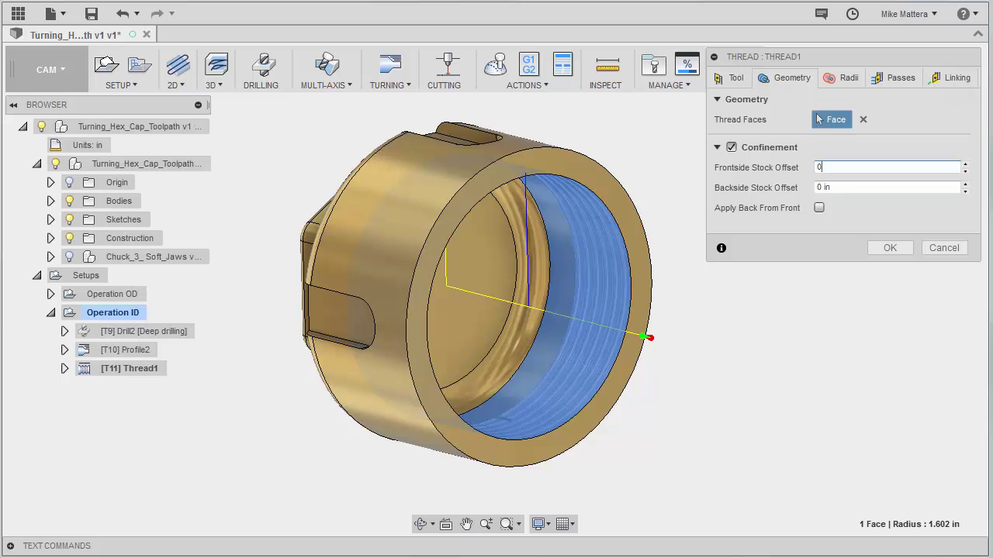
{"action": "left_click", "coordinate": [857, 189]}
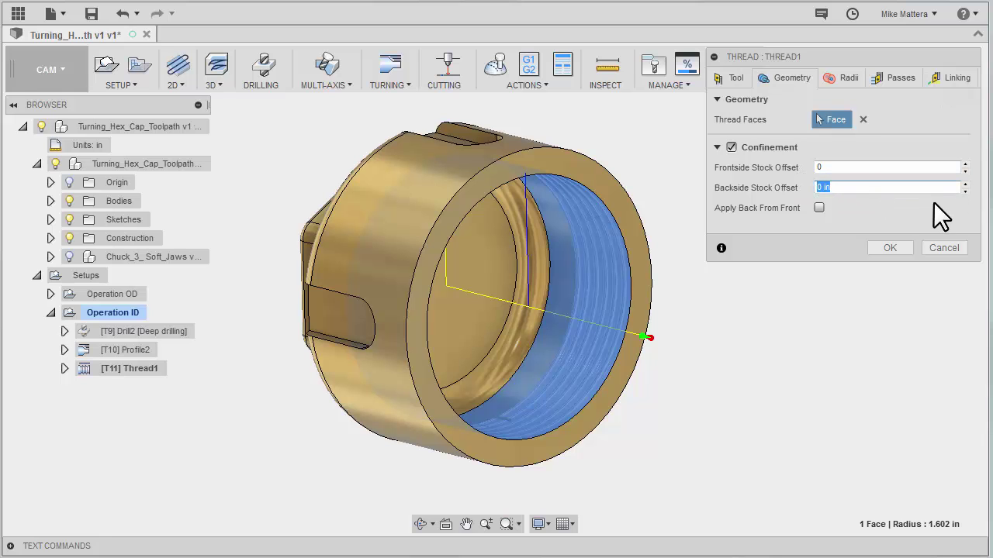
{"action": "type", "text": "-.4"}
{"action": "left_click", "coordinate": [846, 77]}
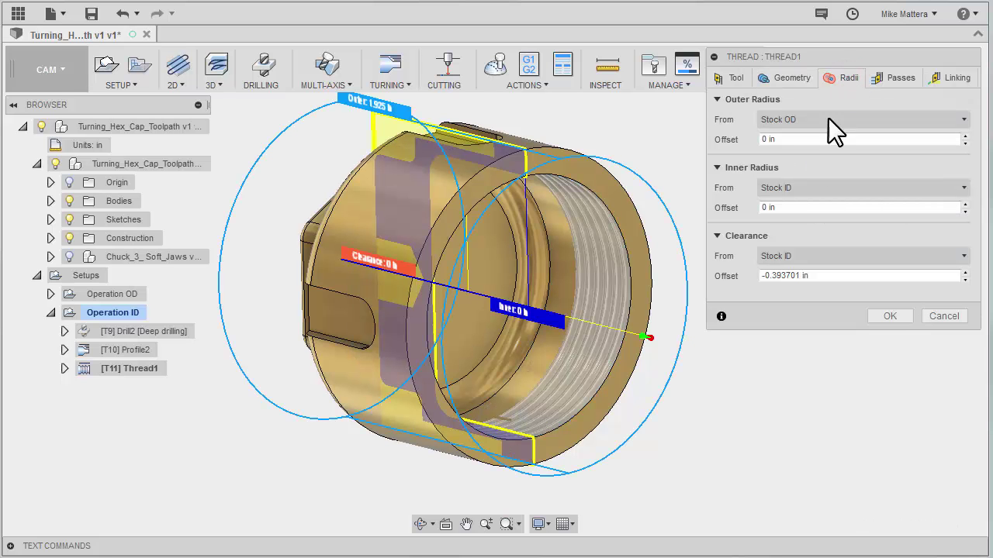
Step: Take the inner radius from the 1.602 in bore face and set clearance from inner radius to -0.1 in
{"action": "mouse_move", "coordinate": [782, 188]}
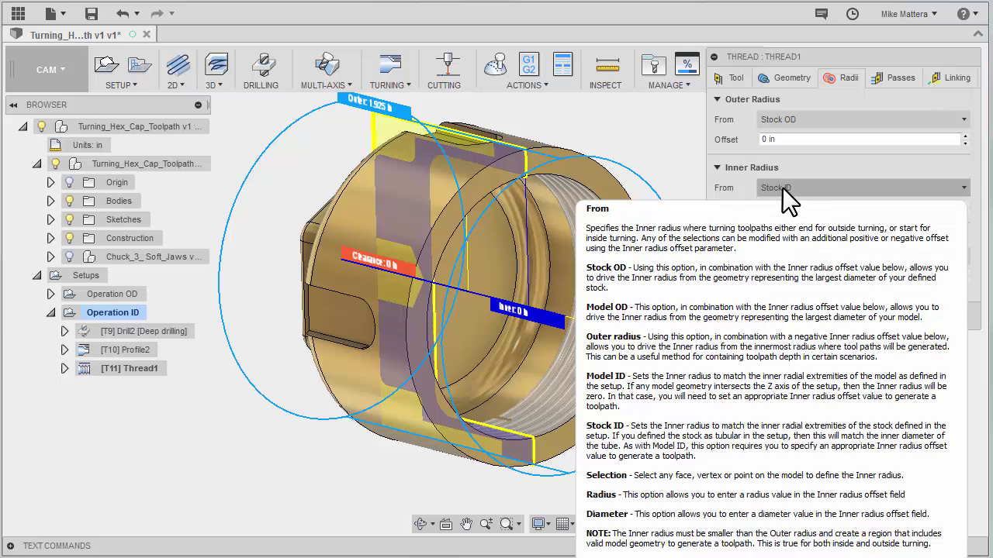
{"action": "left_click", "coordinate": [789, 188]}
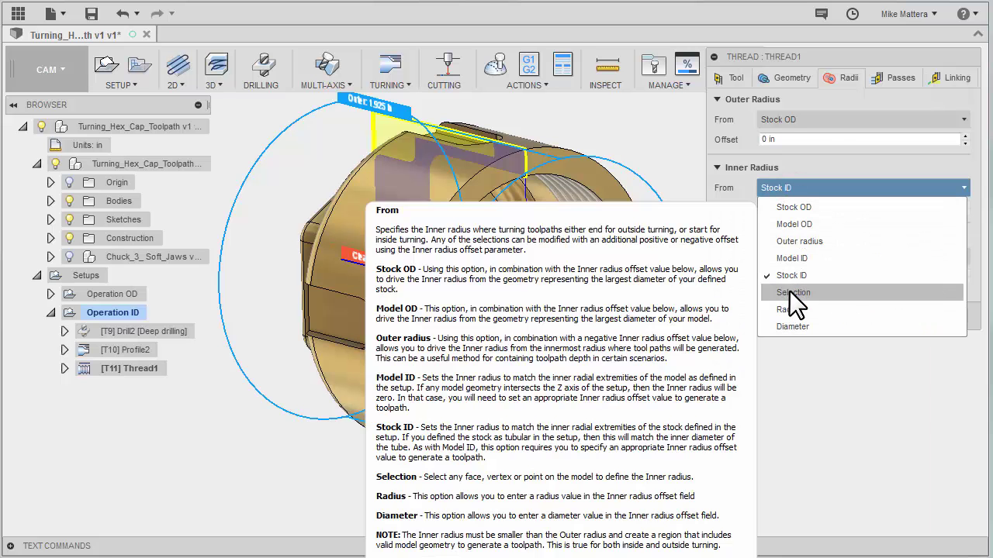
{"action": "left_click", "coordinate": [789, 291]}
{"action": "left_click", "coordinate": [554, 213]}
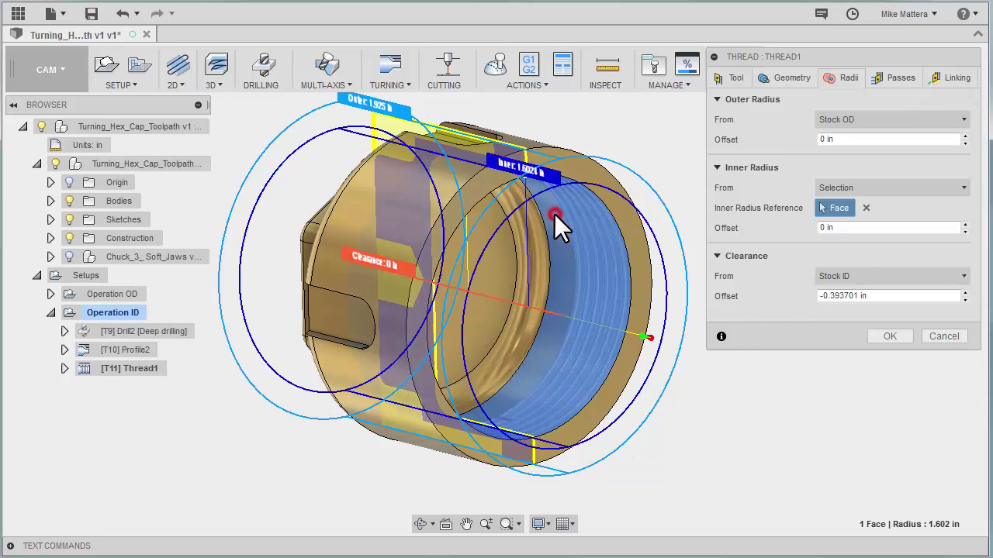
{"action": "left_click", "coordinate": [861, 275]}
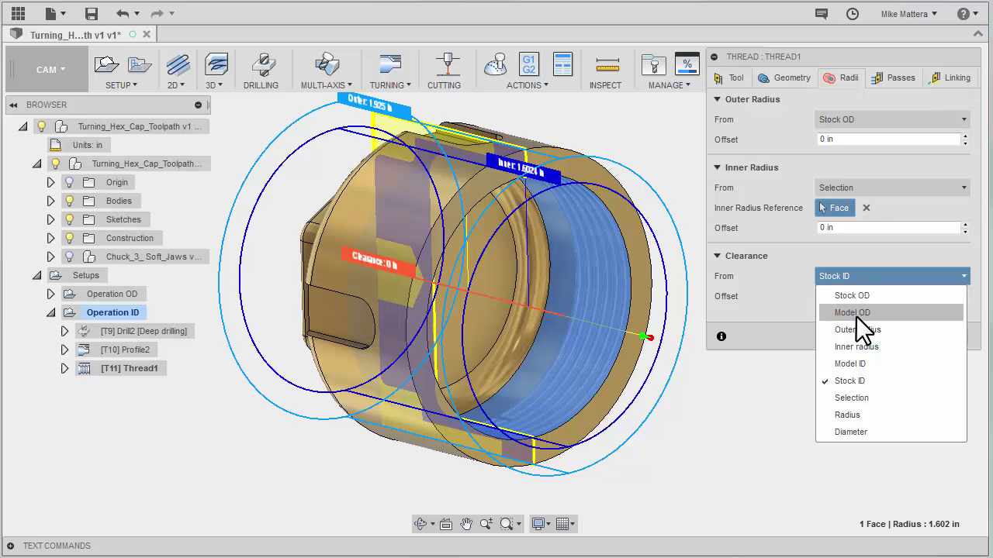
{"action": "left_click", "coordinate": [856, 347]}
{"action": "left_click_drag", "start_coordinate": [876, 297], "coordinate": [806, 296]}
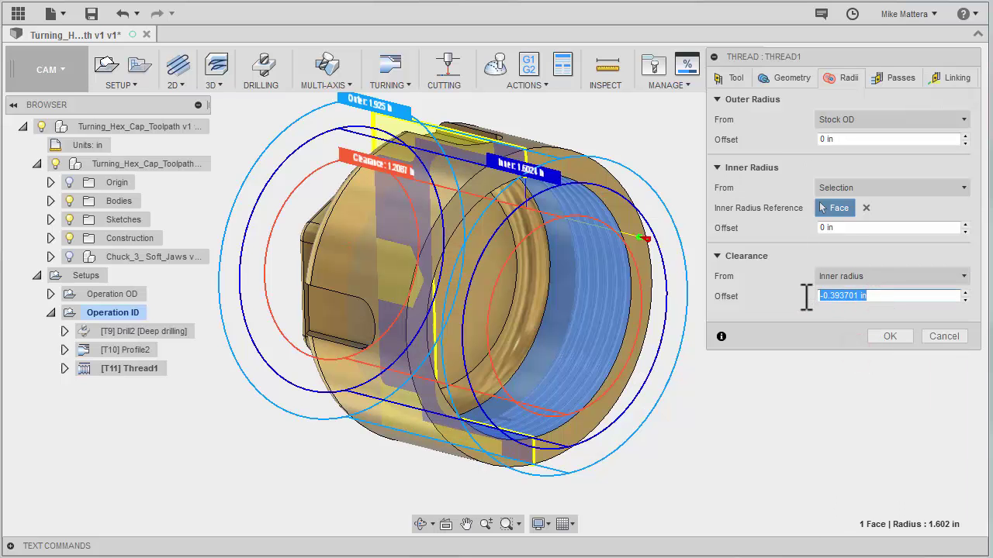
{"action": "type", "text": "-.1"}
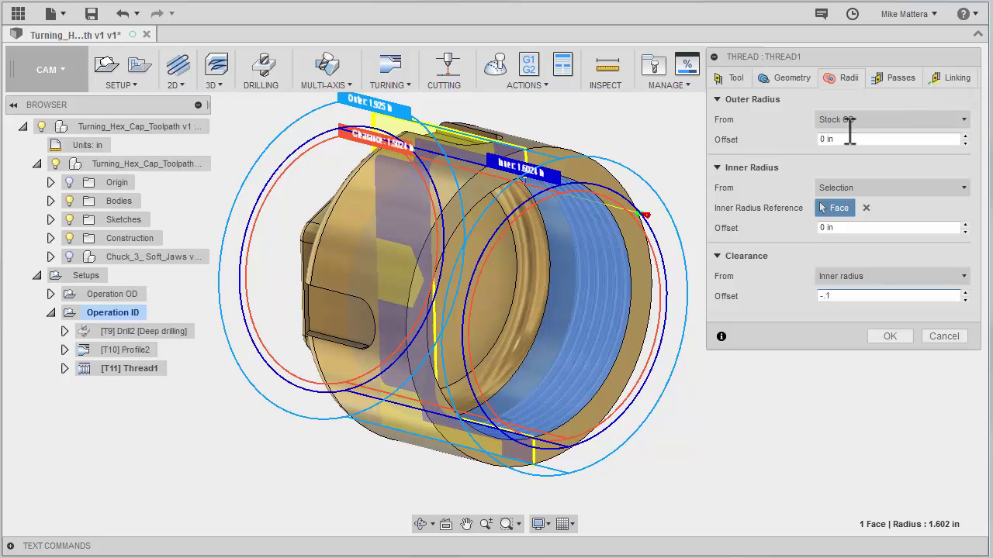
Step: Set the thread depth to the expression 3.375-3.205/2
{"action": "left_click", "coordinate": [902, 78]}
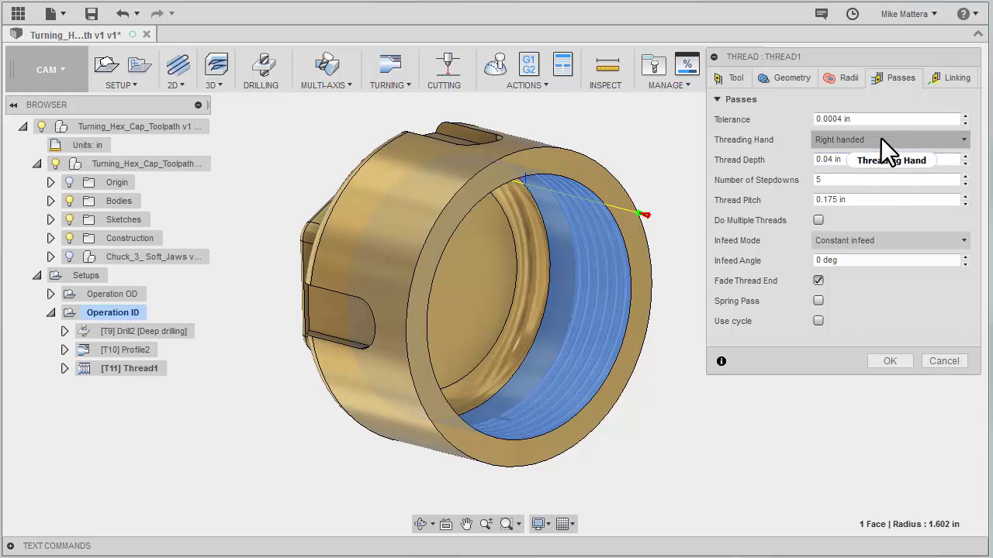
{"action": "left_click", "coordinate": [859, 159]}
{"action": "type", "text": ".04"}
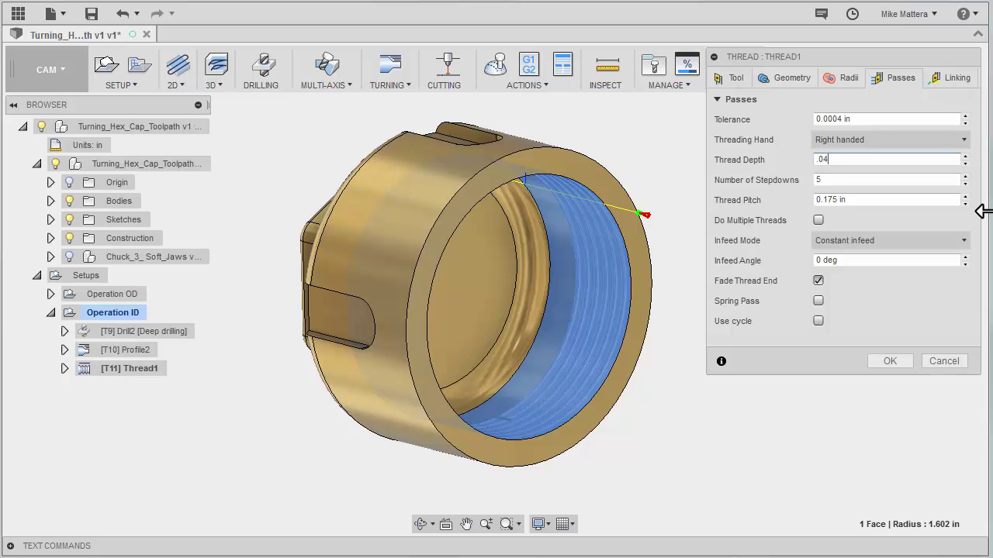
{"action": "left_click_drag", "start_coordinate": [841, 160], "coordinate": [785, 164]}
{"action": "type", "text": "3.375"}
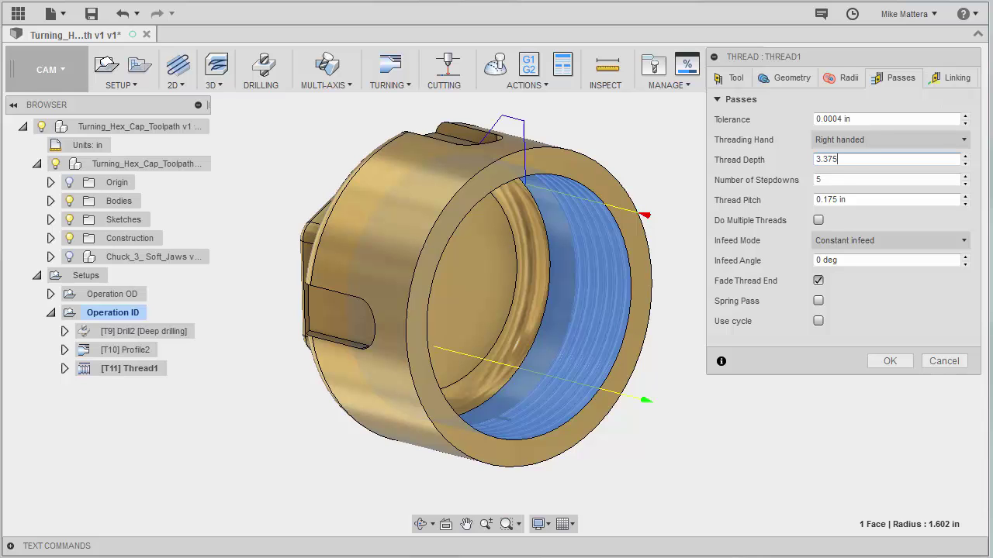
{"action": "type", "text": "-3.205/2"}
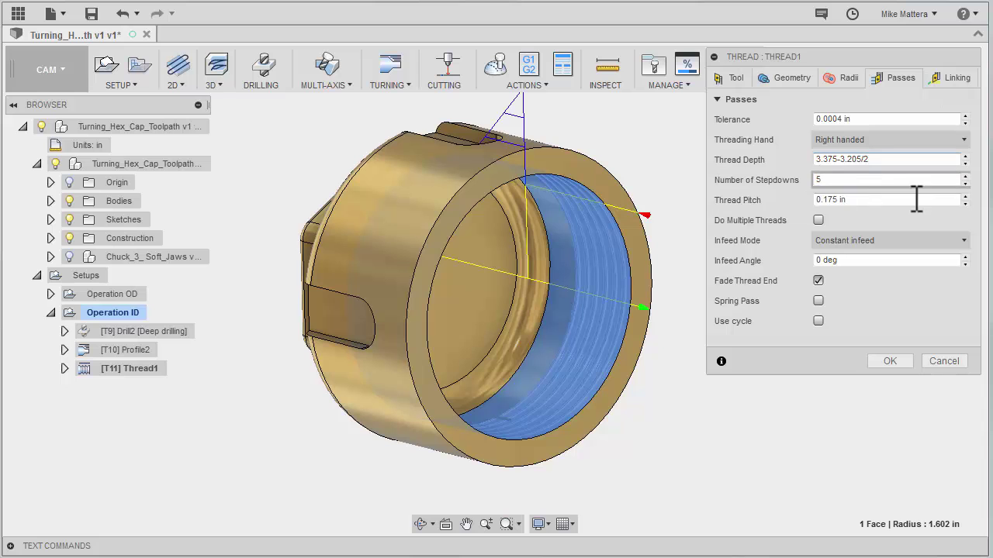
Step: Set 6 stepdowns and a 1/6 thread pitch
{"action": "double_click", "coordinate": [856, 180]}
{"action": "type", "text": "5"}
{"action": "double_click", "coordinate": [870, 179]}
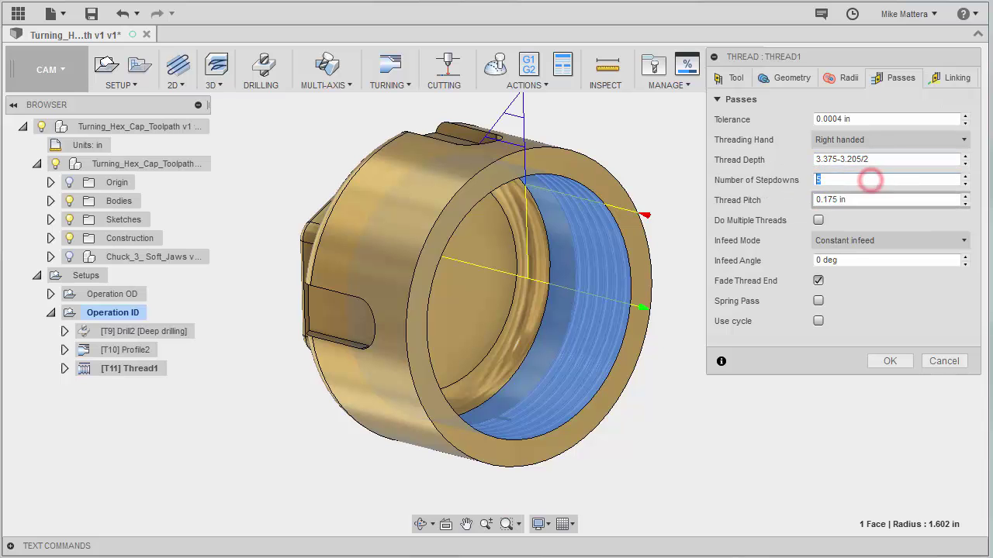
{"action": "type", "text": "6"}
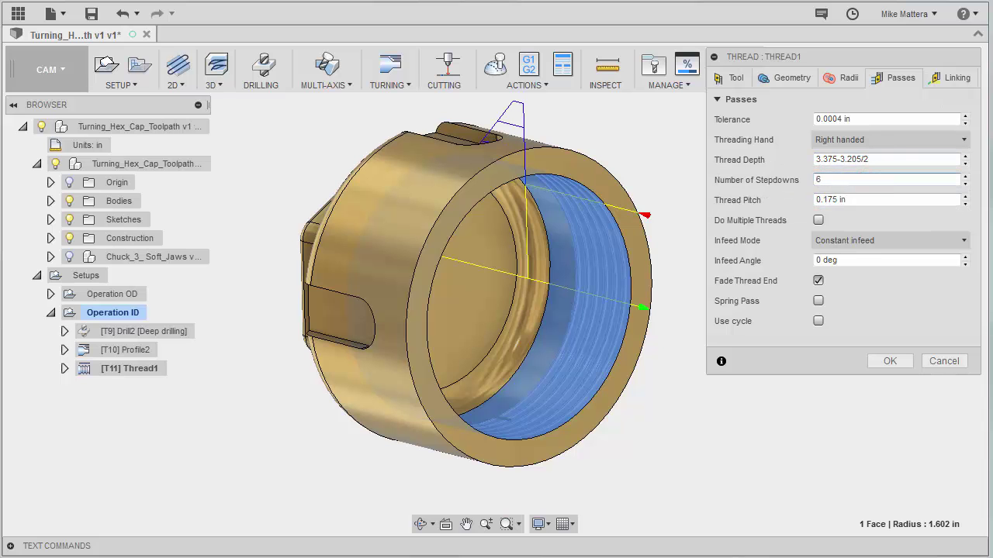
{"action": "double_click", "coordinate": [858, 200]}
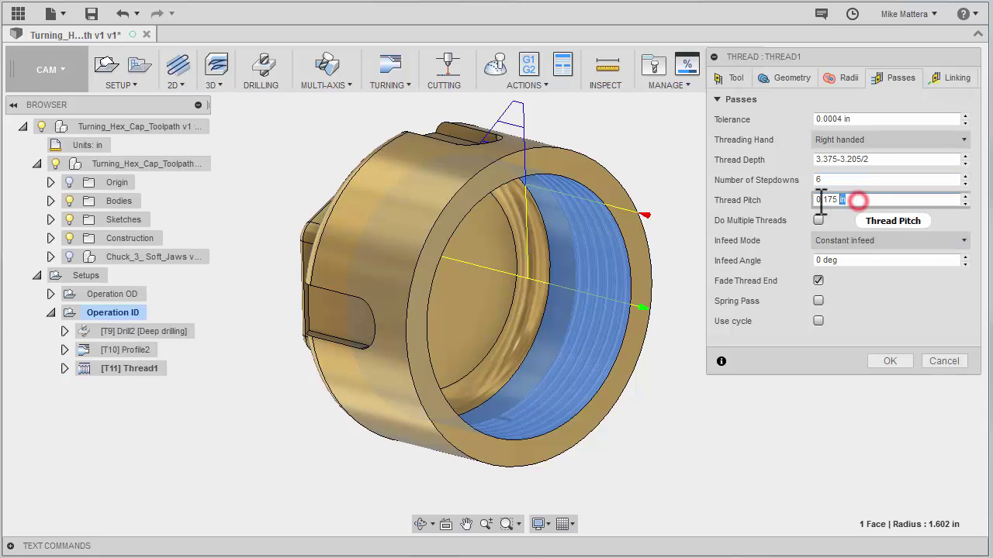
{"action": "key", "text": "ctrl+a"}
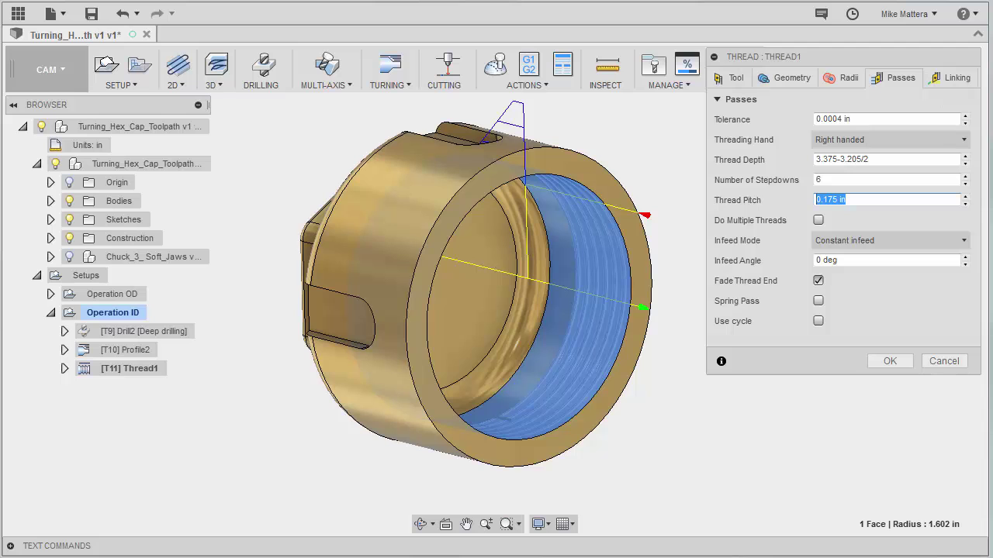
{"action": "type", "text": "1/6"}
{"action": "key", "text": "Tab"}
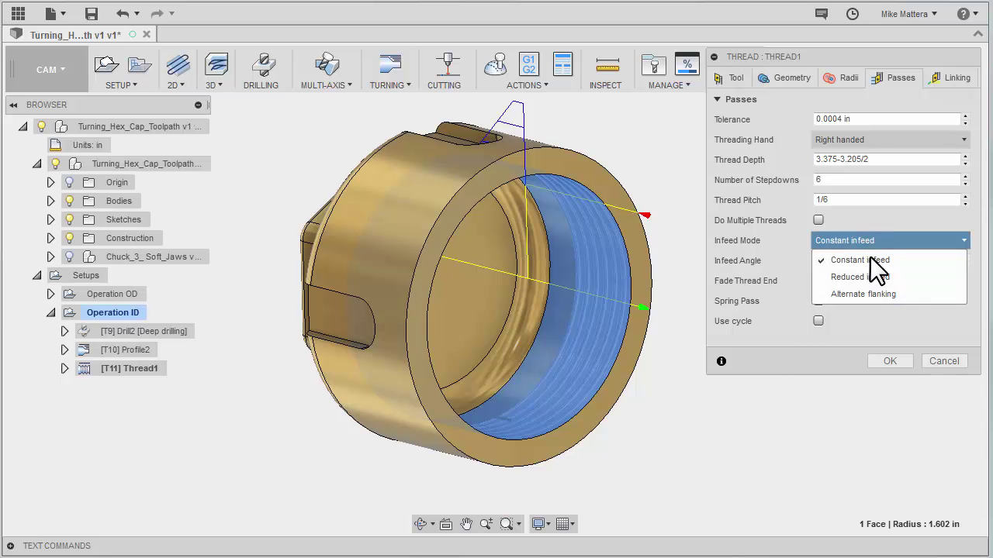
Step: Switch the infeed mode to reduced infeed with a 29.5 infeed angle
{"action": "left_click", "coordinate": [861, 276]}
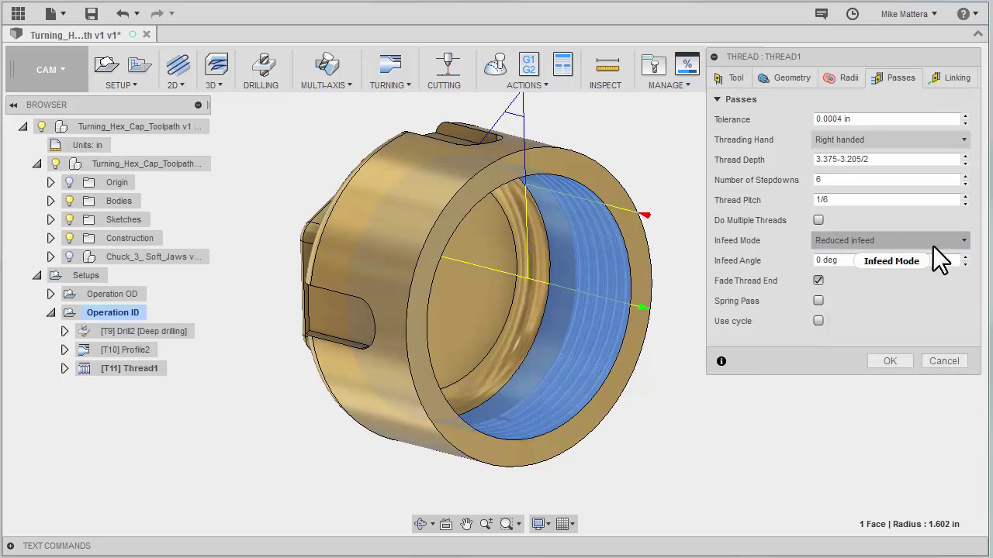
{"action": "mouse_move", "coordinate": [893, 246]}
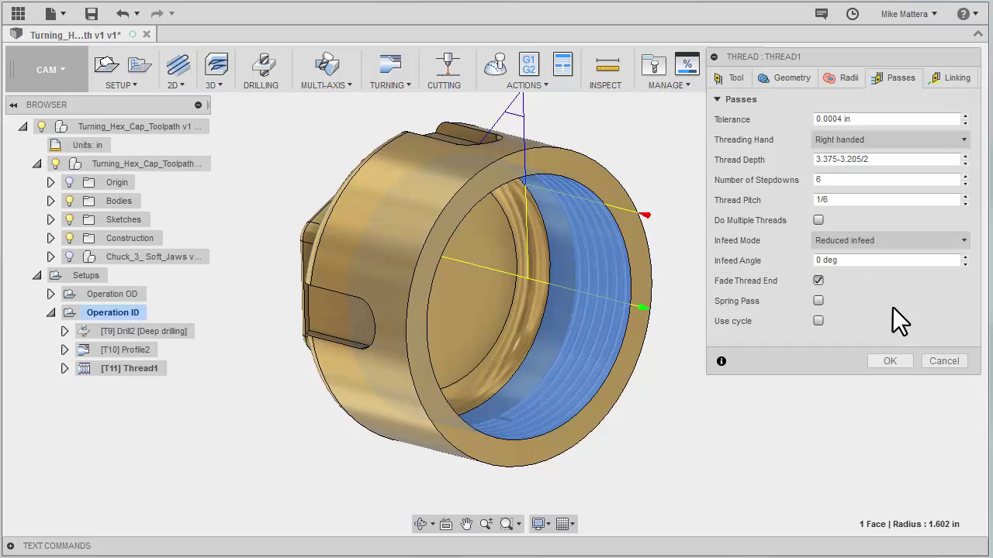
{"action": "left_click", "coordinate": [849, 260]}
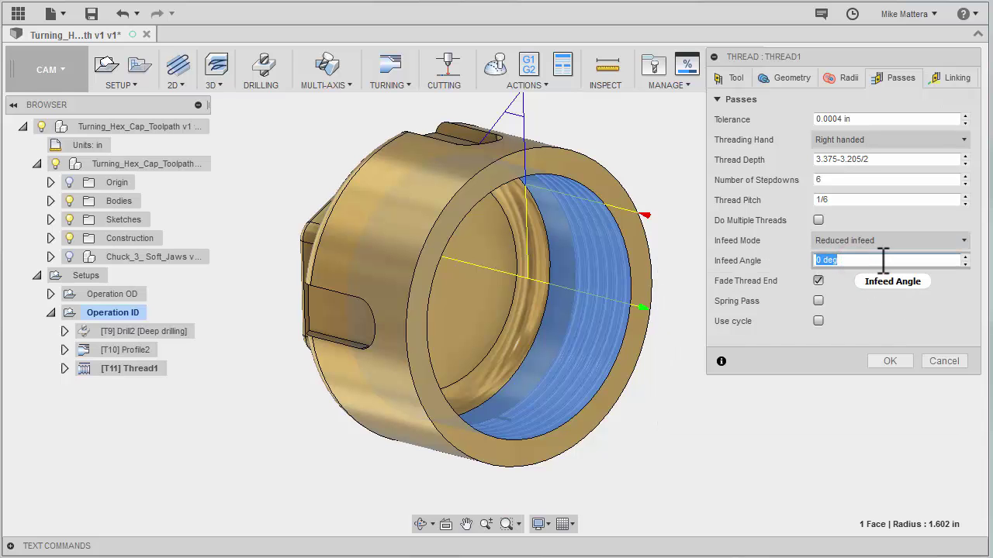
{"action": "mouse_move", "coordinate": [867, 259]}
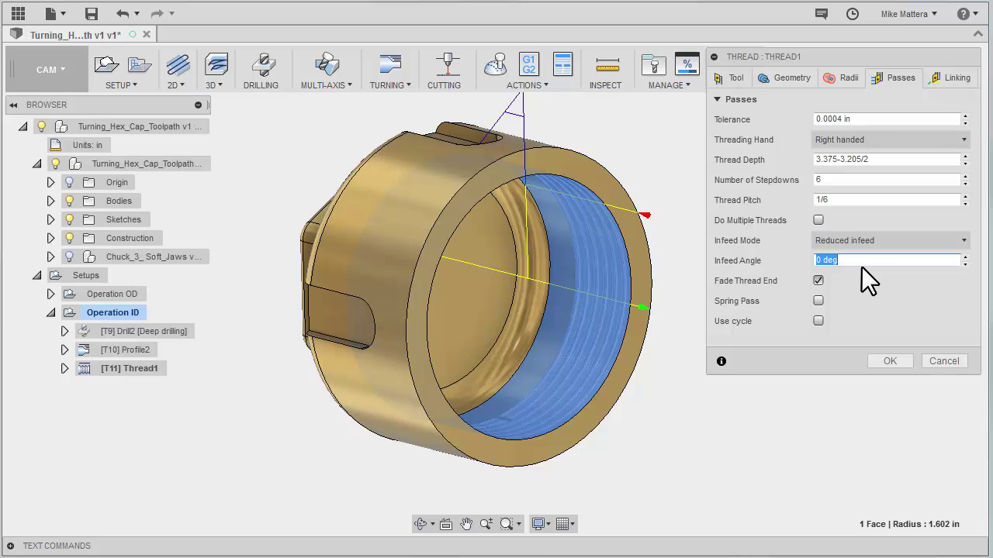
{"action": "type", "text": "29.5"}
{"action": "key", "text": "Return"}
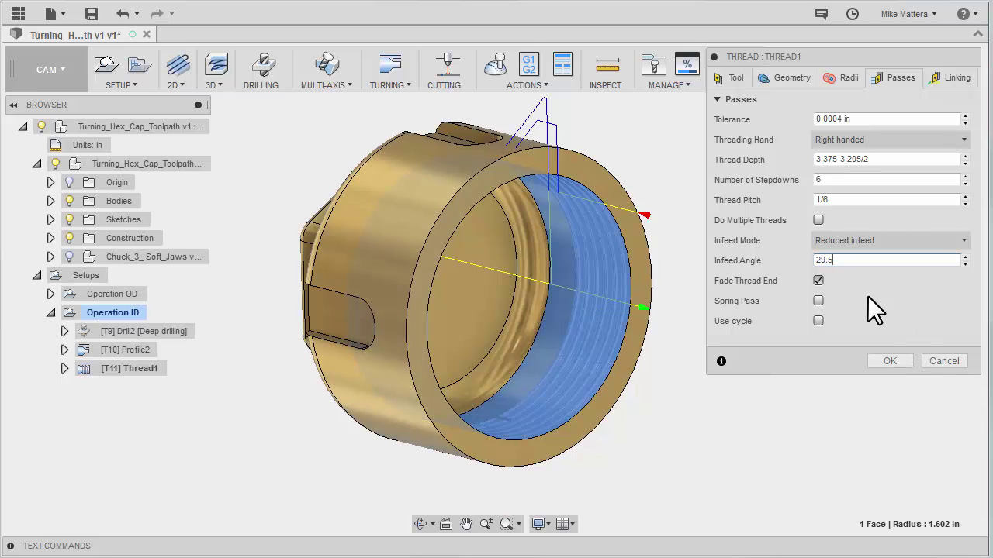
Step: Enable a spring pass, leaving the threading cycle off after trying it
{"action": "left_click", "coordinate": [820, 301]}
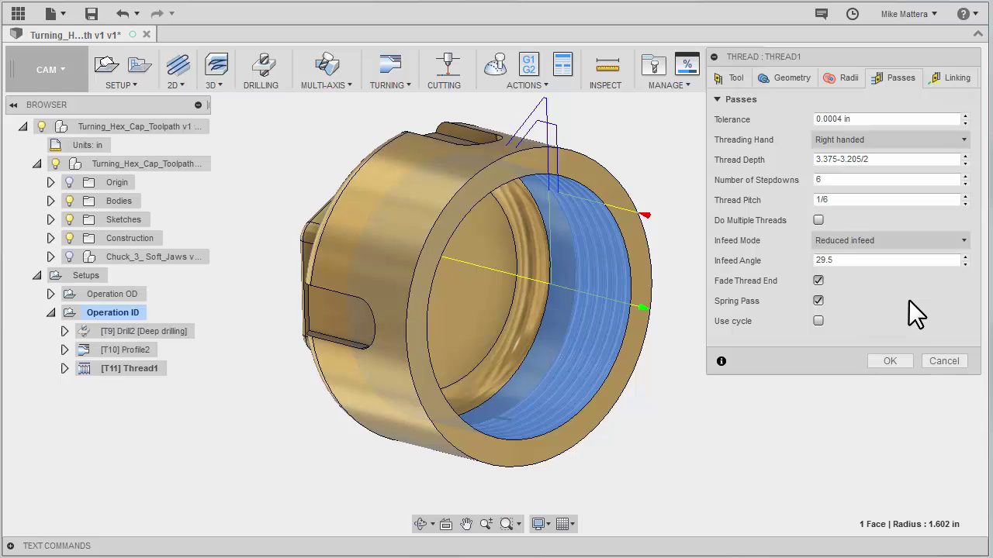
{"action": "left_click", "coordinate": [818, 321]}
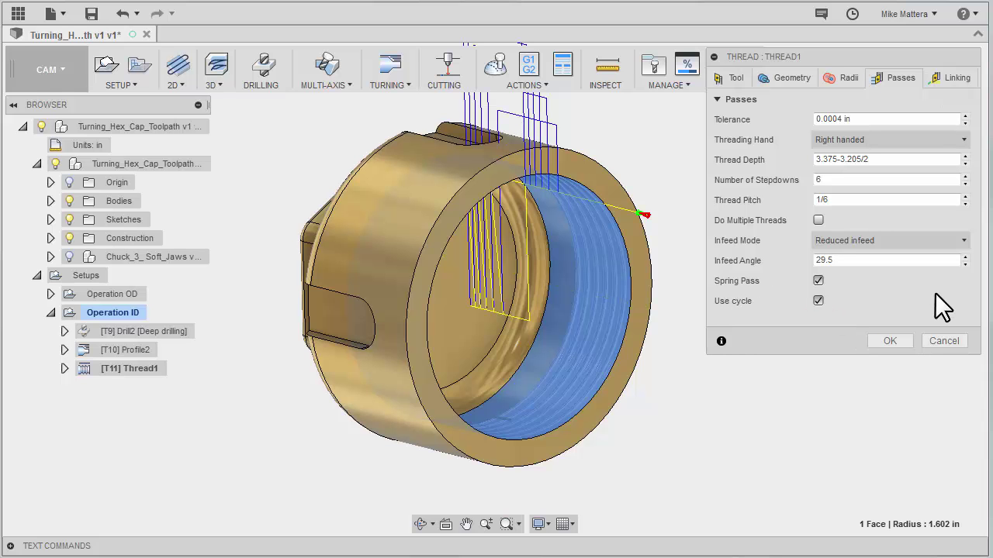
{"action": "left_click", "coordinate": [819, 302]}
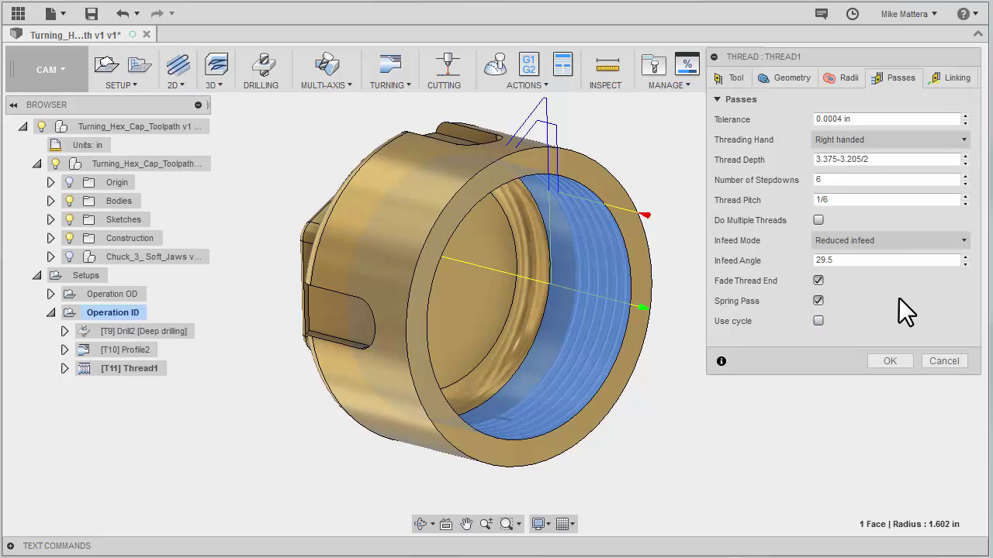
Step: Accept Thread1 to compute its toolpath, then reopen the operation for editing
{"action": "left_click", "coordinate": [959, 81]}
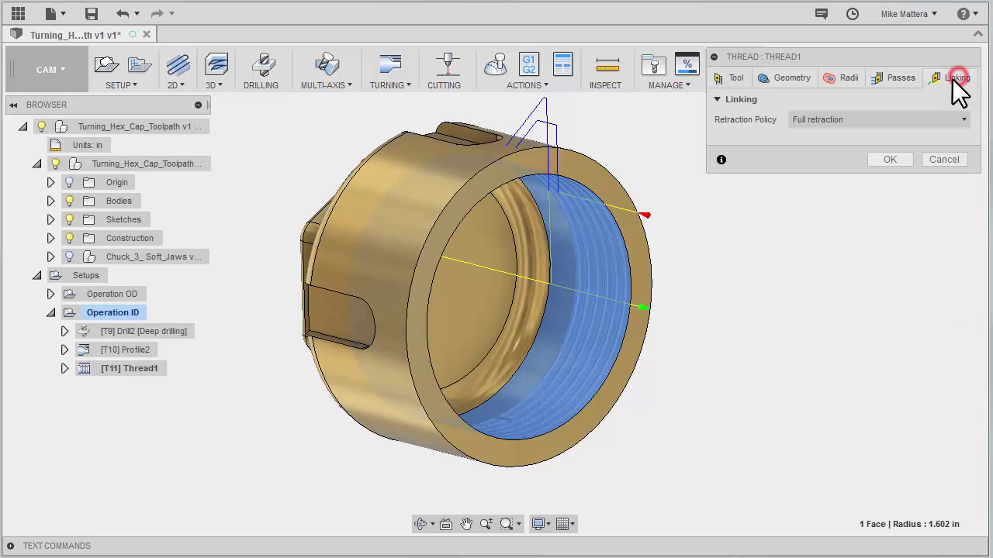
{"action": "left_click", "coordinate": [889, 159]}
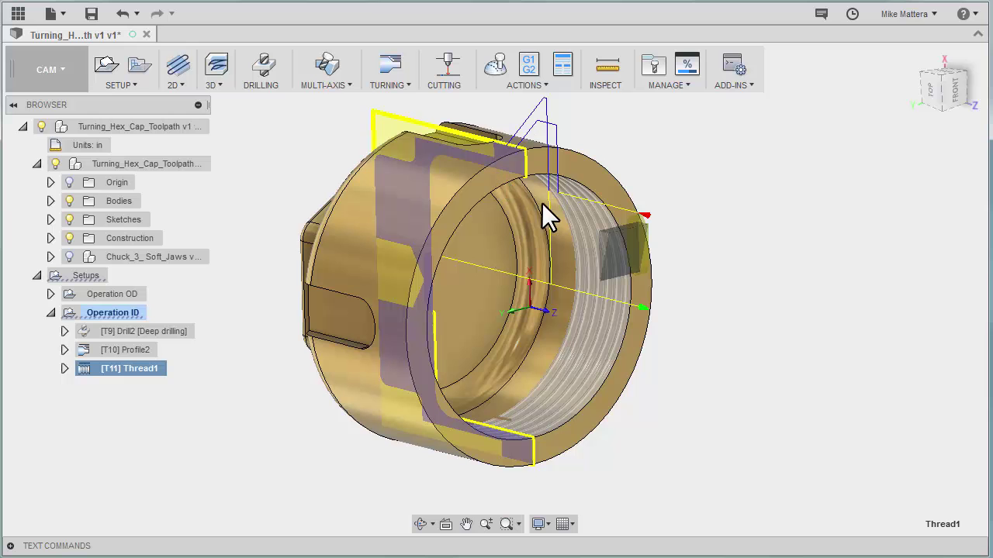
{"action": "right_click", "coordinate": [138, 364]}
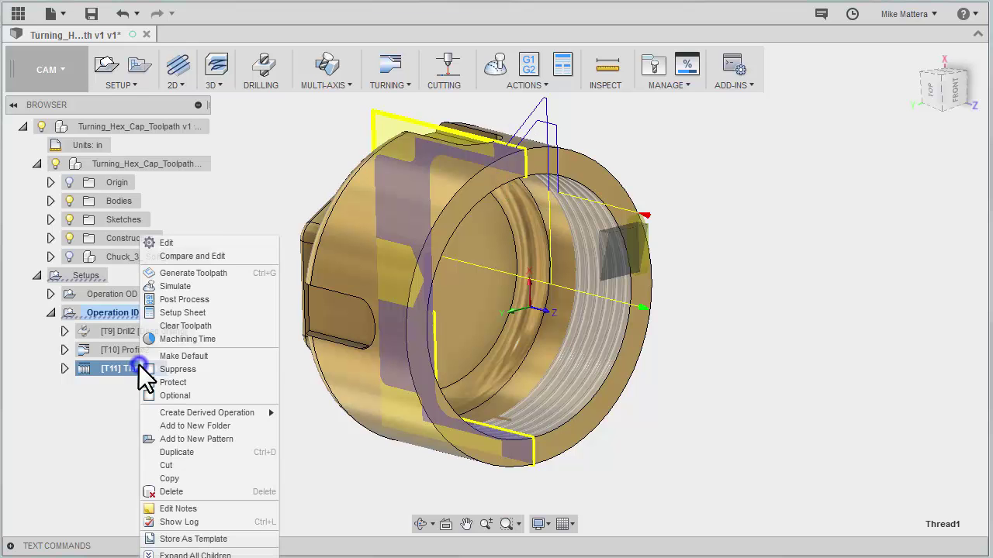
{"action": "left_click", "coordinate": [167, 244]}
Step: Move the /2 outside the parentheses so Thread Depth reads (3.375-3.205)/2, giving 0.085 in
{"action": "left_click", "coordinate": [889, 79]}
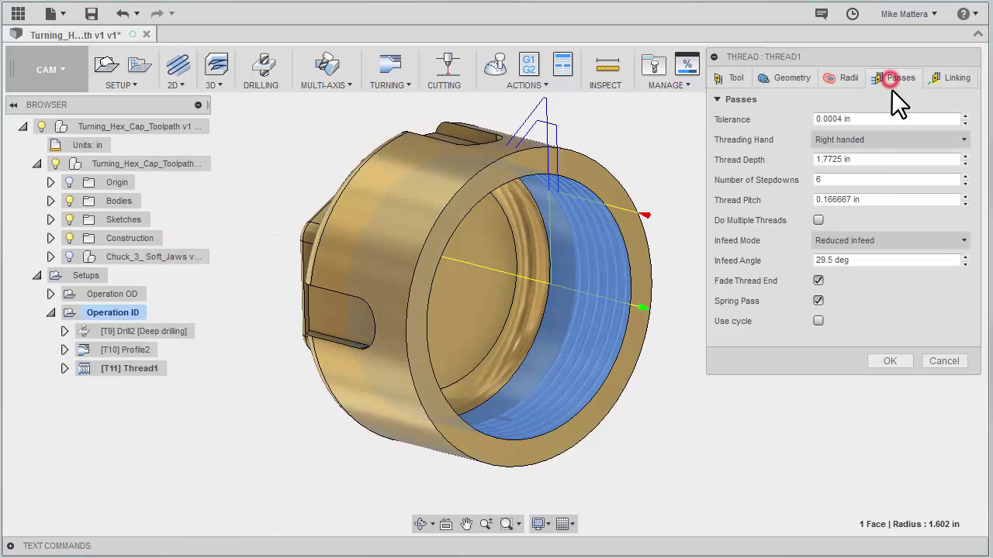
{"action": "left_click", "coordinate": [863, 159]}
{"action": "triple_click", "coordinate": [860, 159]}
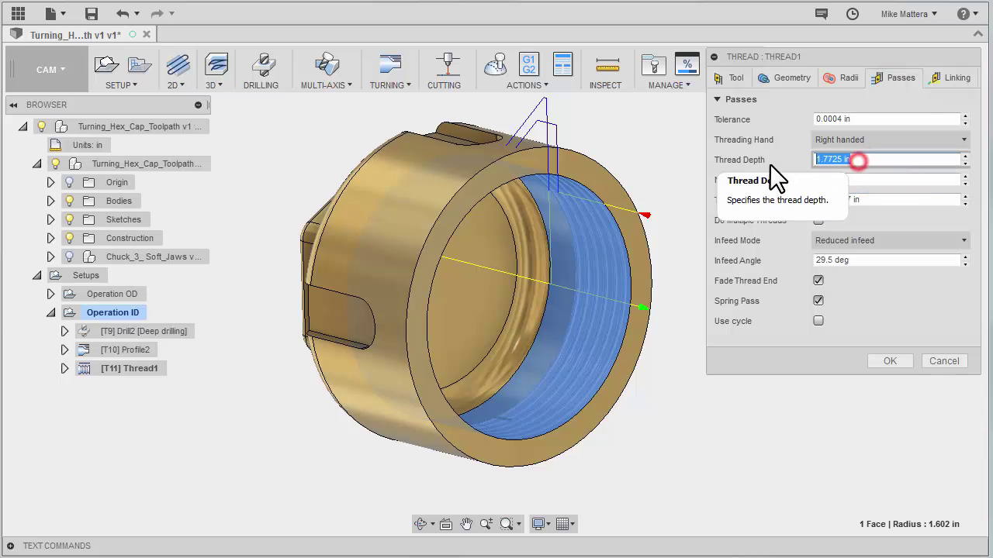
{"action": "left_click", "coordinate": [866, 160]}
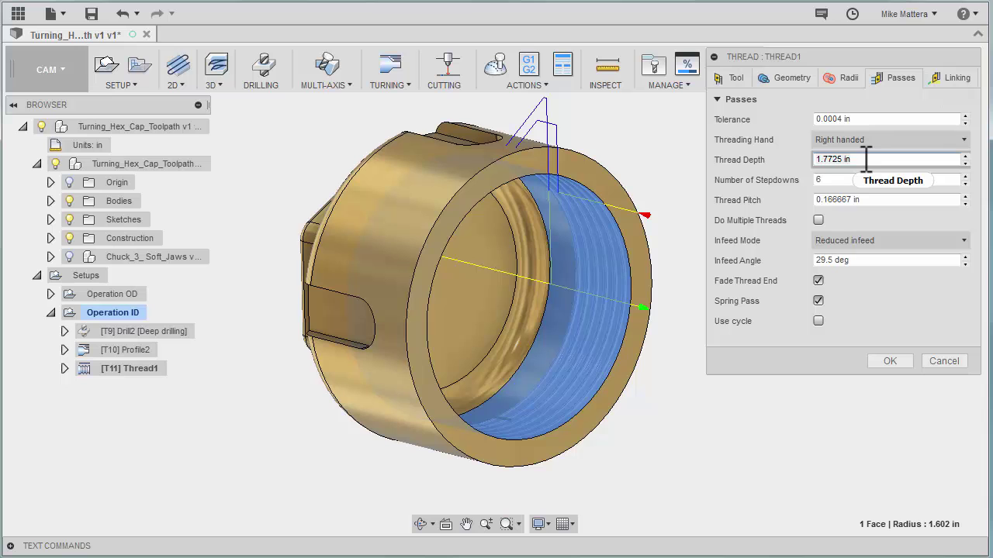
{"action": "right_click", "coordinate": [866, 159]}
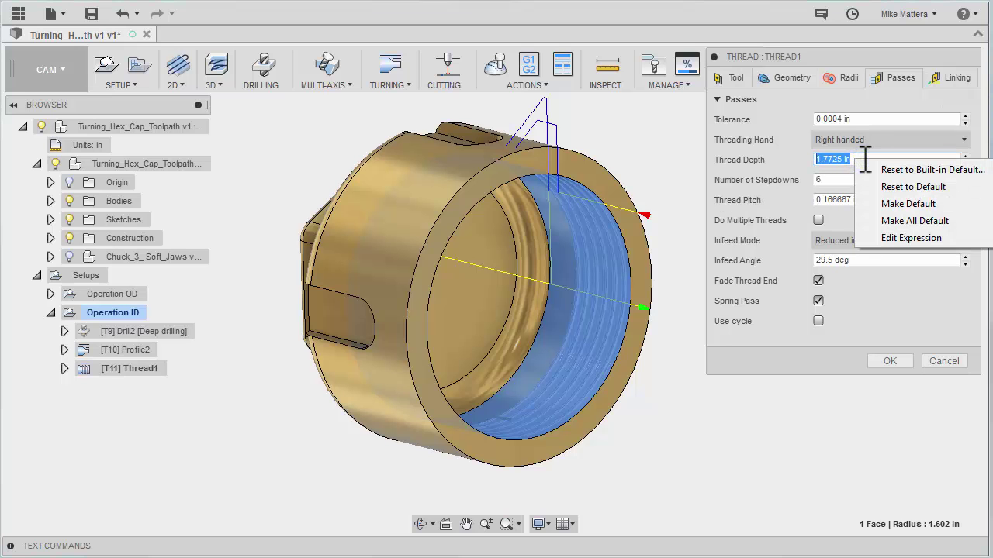
{"action": "left_click", "coordinate": [900, 236]}
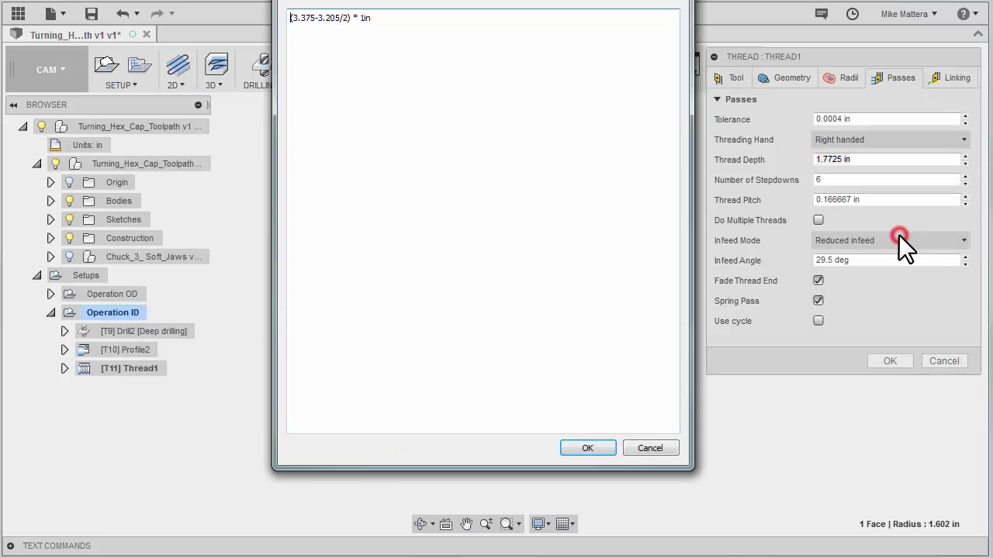
{"action": "left_click", "coordinate": [347, 20]}
{"action": "key", "text": "BackSpace"}
{"action": "key", "text": "BackSpace"}
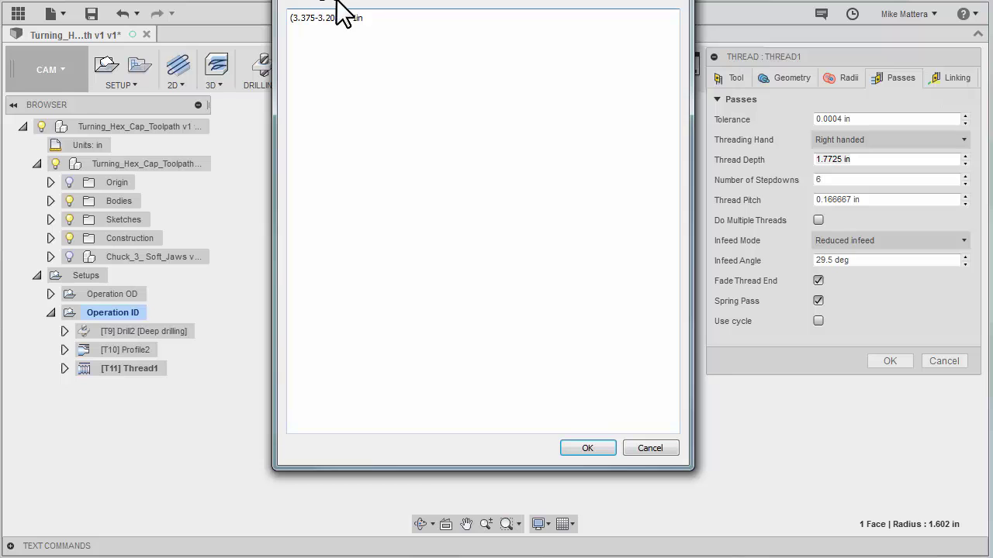
{"action": "left_click", "coordinate": [346, 19]}
{"action": "type", "text": "/2"}
{"action": "left_click", "coordinate": [587, 448]}
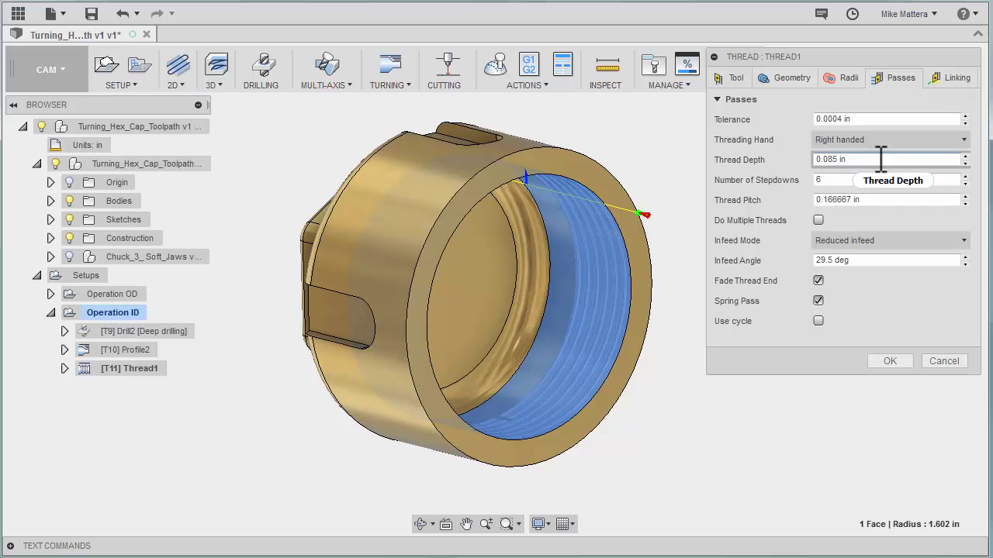
Step: Accept the revised Thread1 settings so its threading toolpath regenerates
{"action": "left_click", "coordinate": [890, 361]}
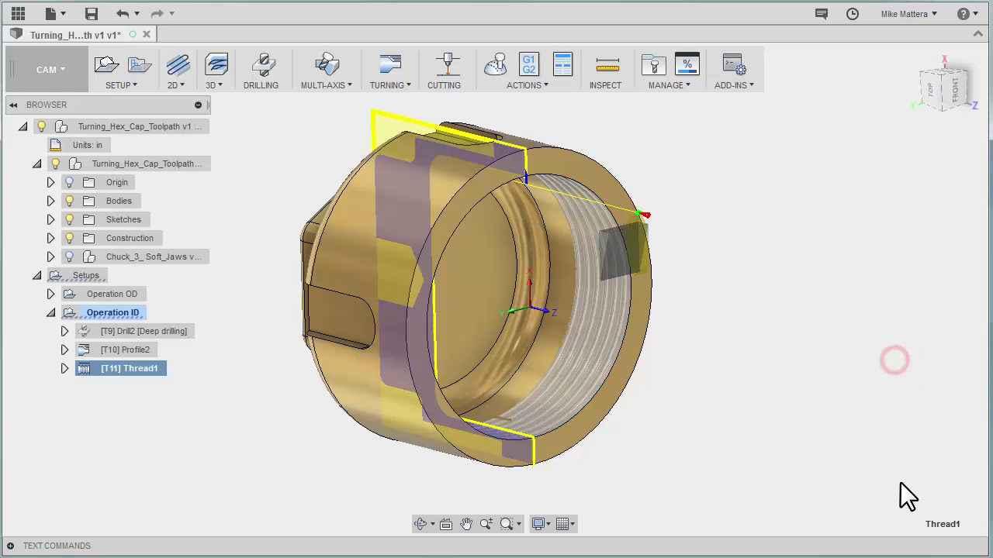